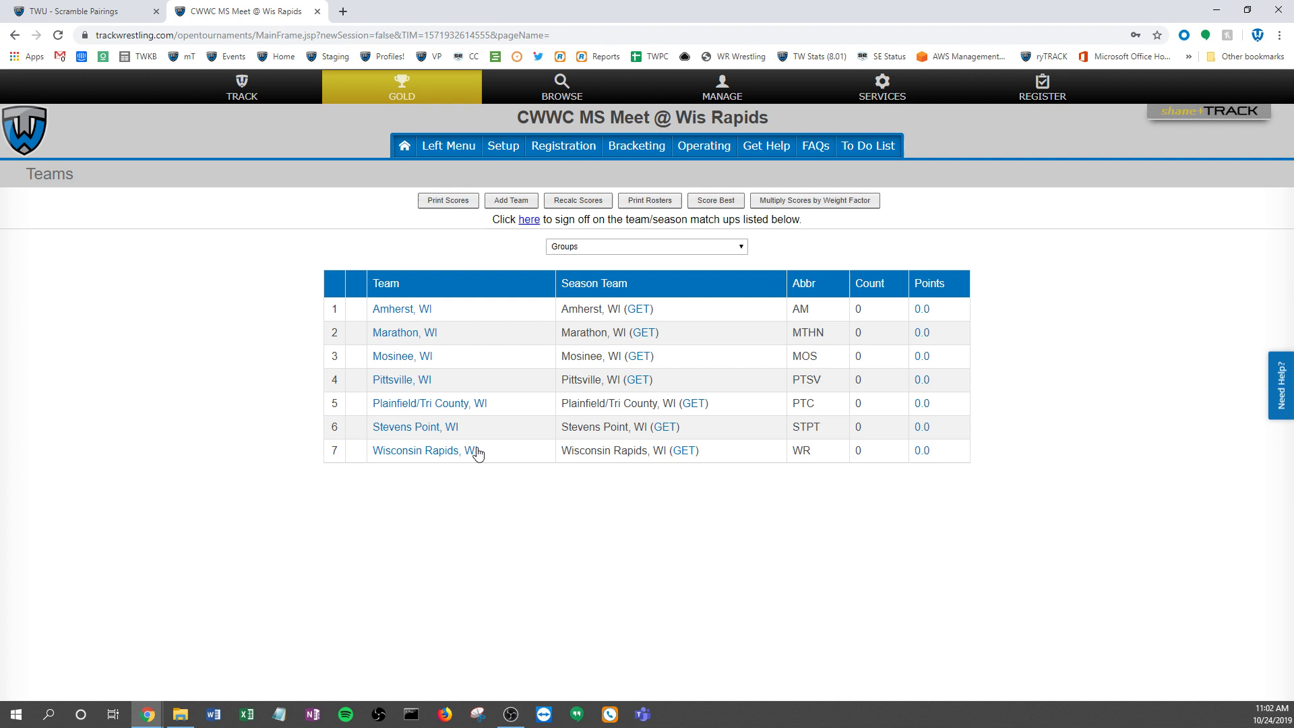
Go through Setup > Users to the Statisticians page for the CWWC MS Meet @ Wis Rapids tournament
left_click_drag(569, 310, 607, 310)
left_click(577, 312)
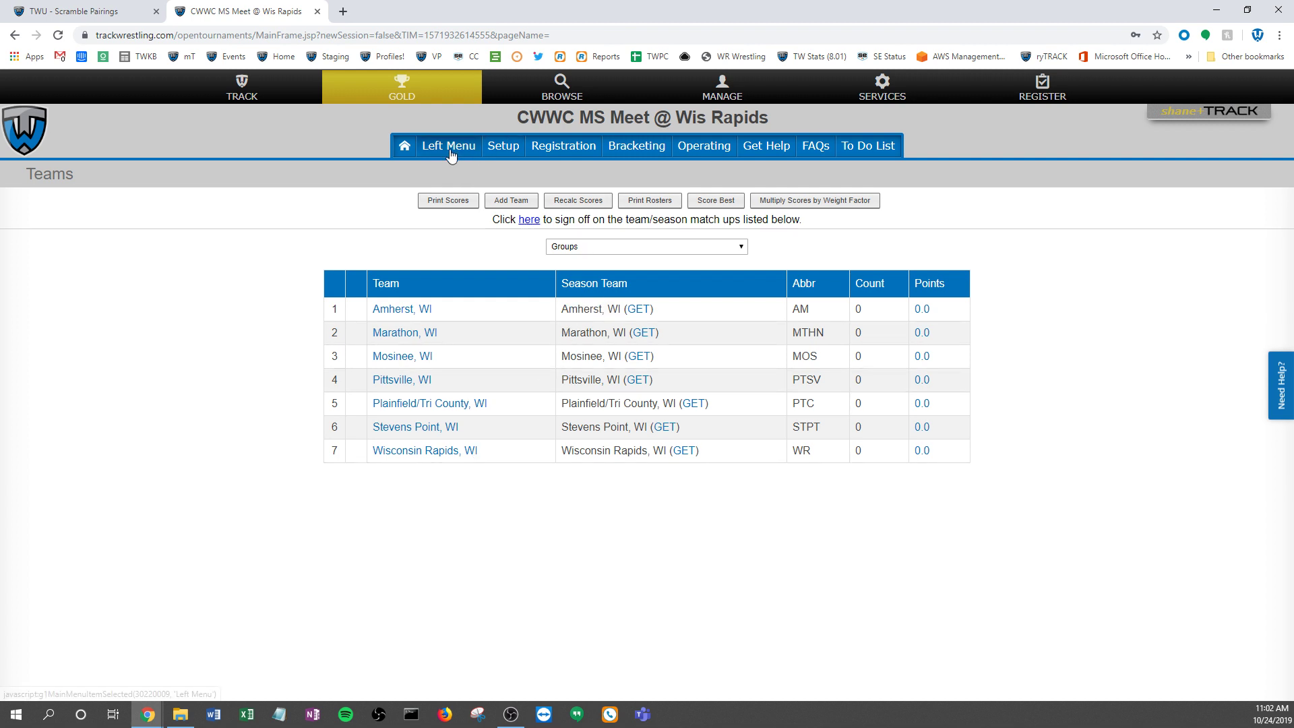
left_click(507, 149)
left_click(900, 283)
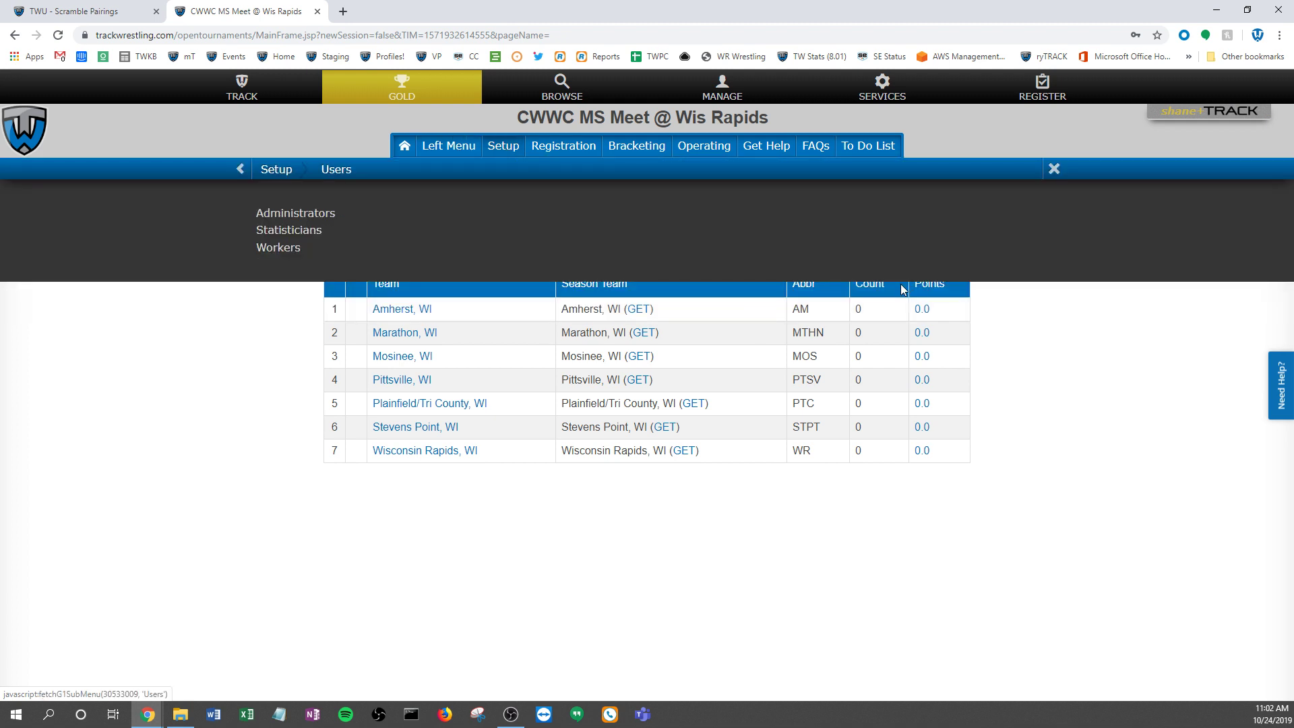
left_click(305, 231)
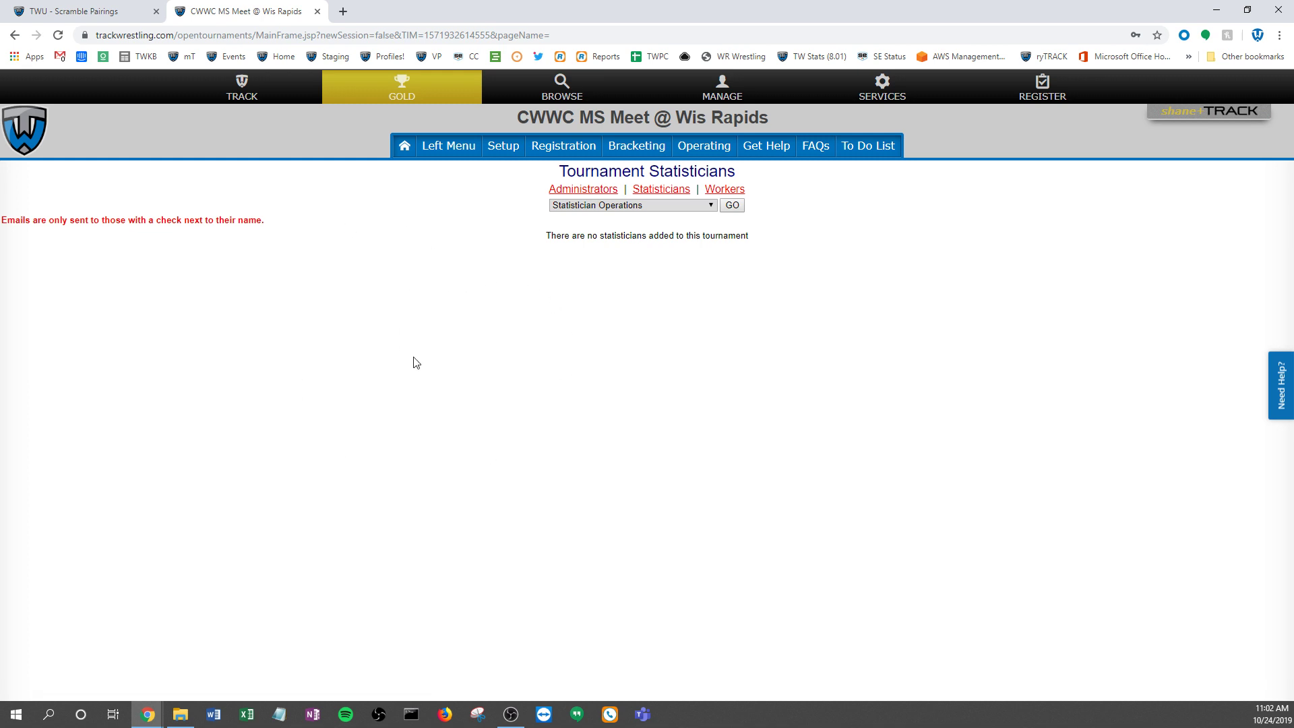
left_click(660, 206)
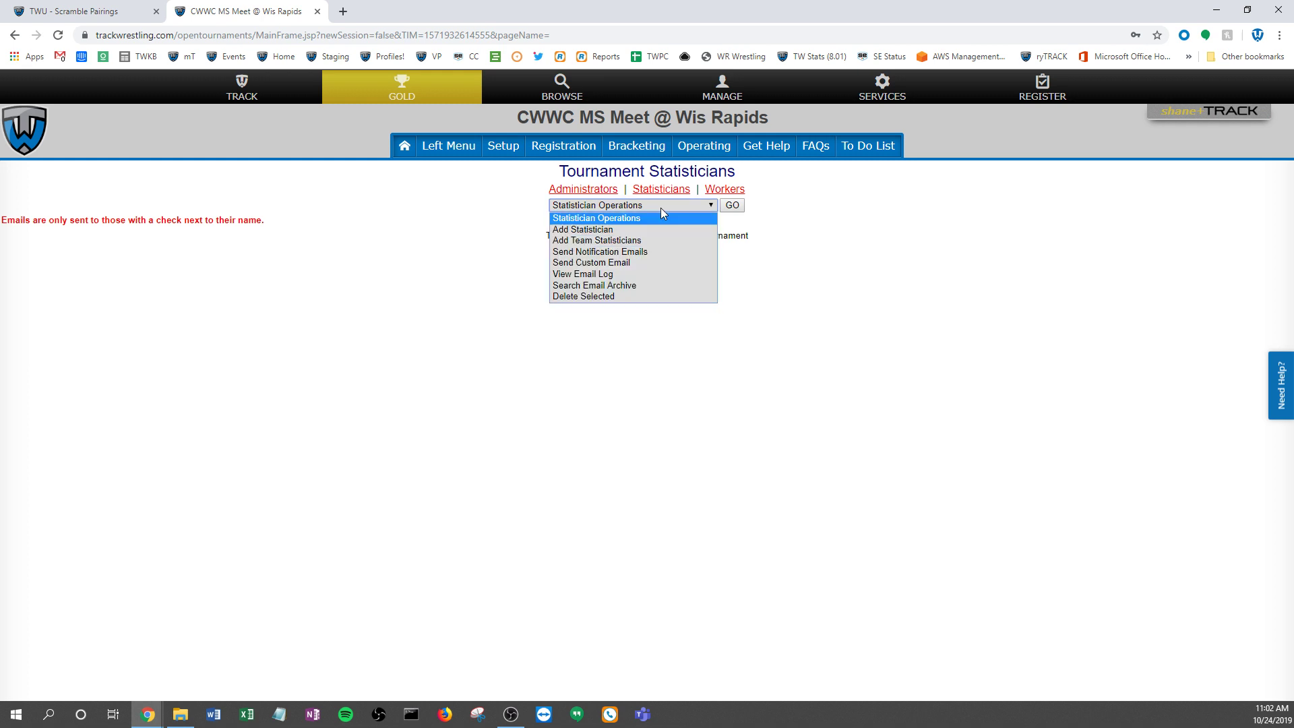
left_click(619, 230)
left_click(658, 252)
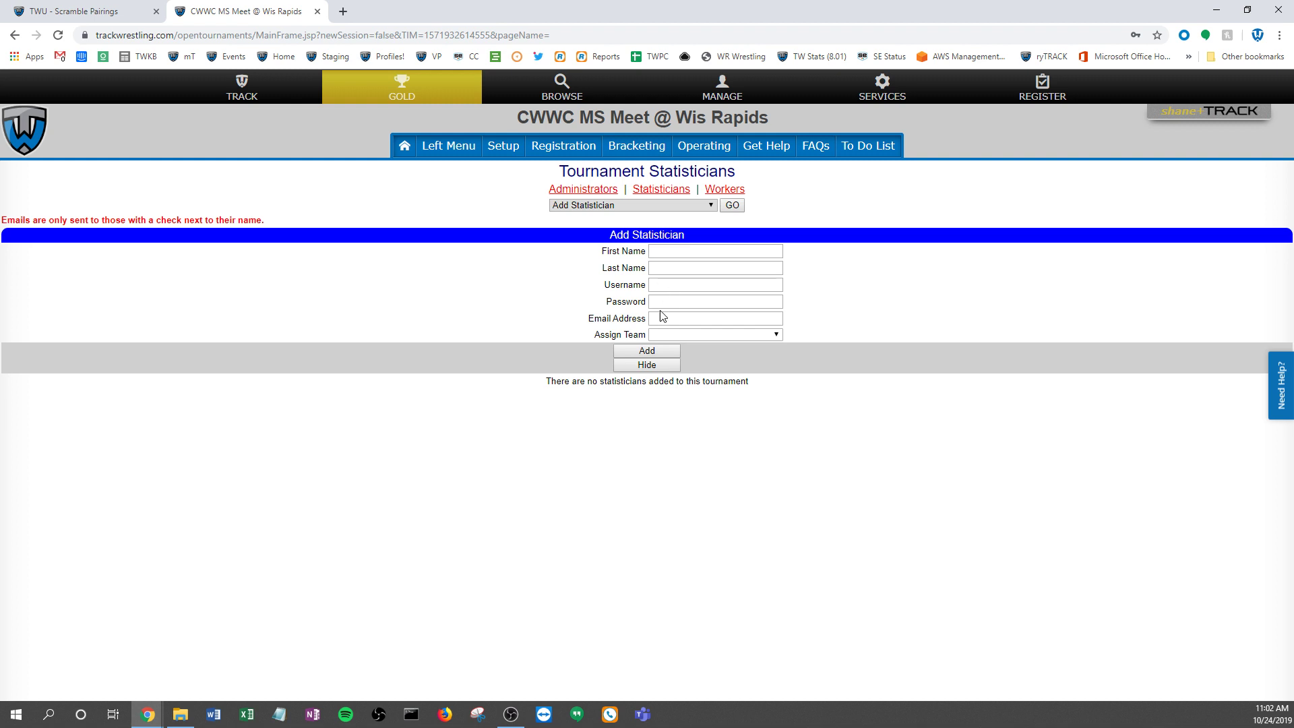
left_click(675, 335)
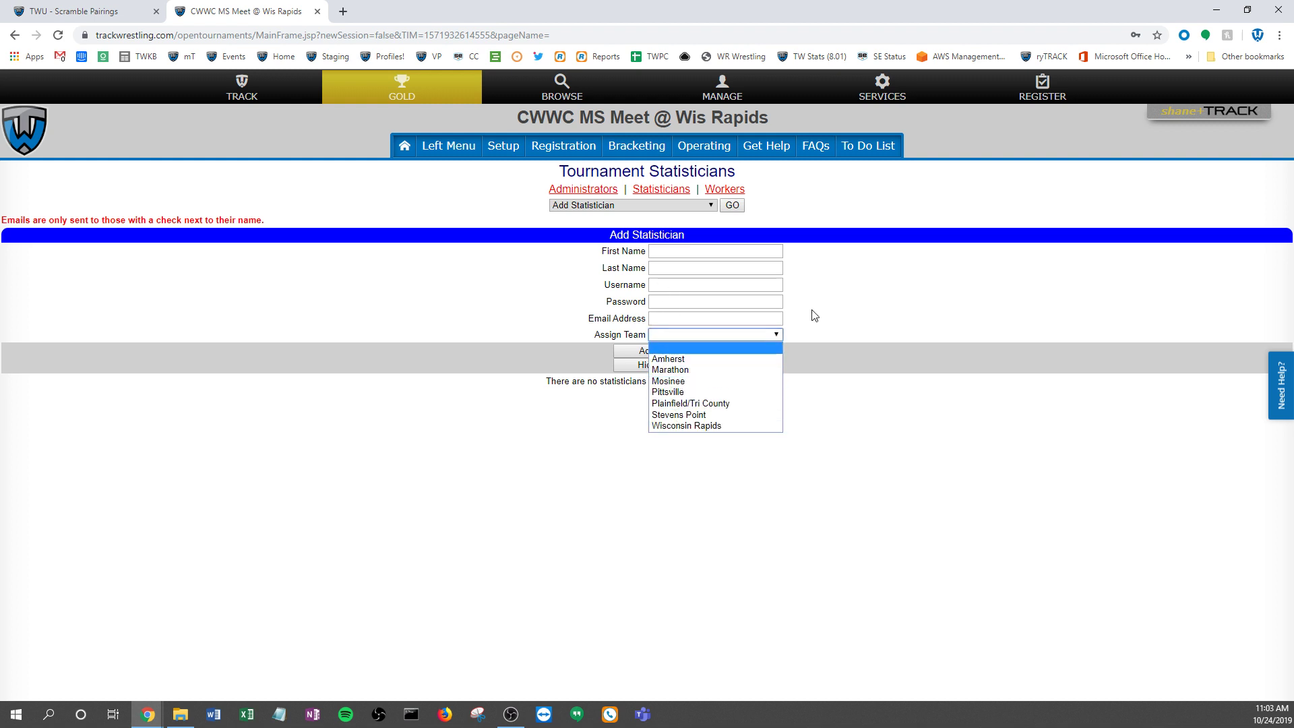
left_click(850, 296)
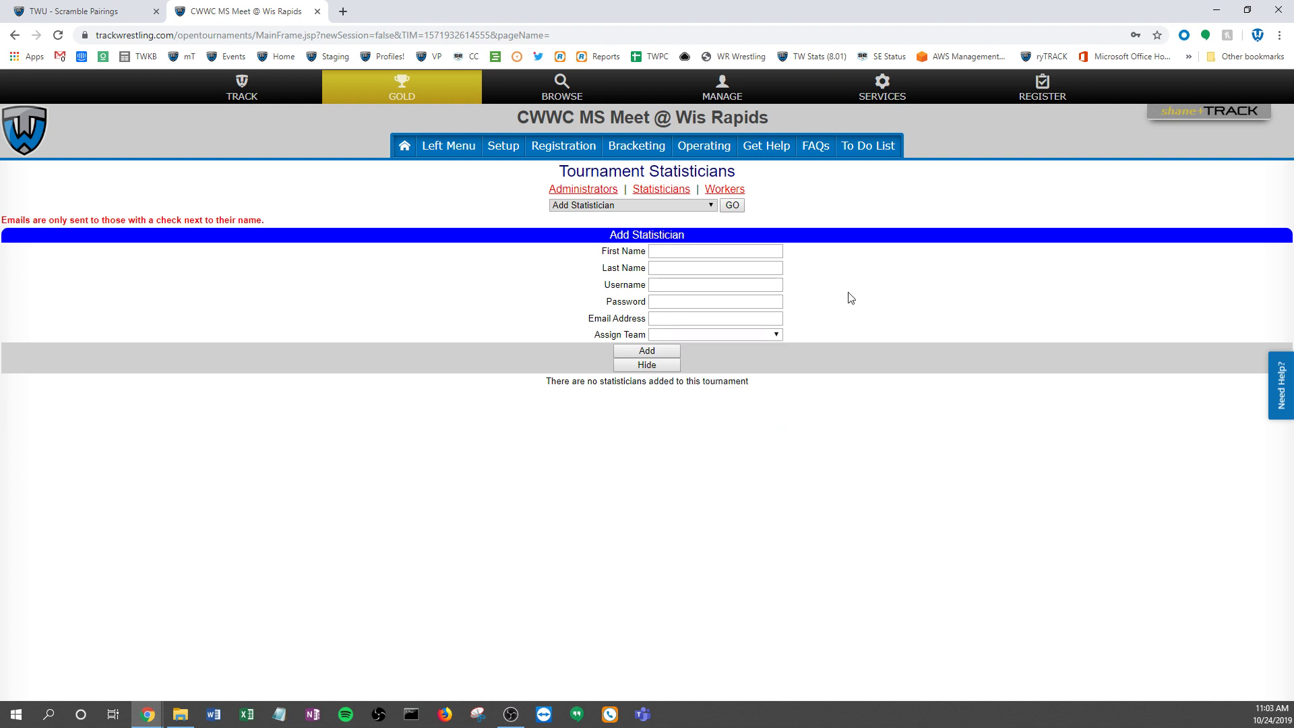
left_click(647, 366)
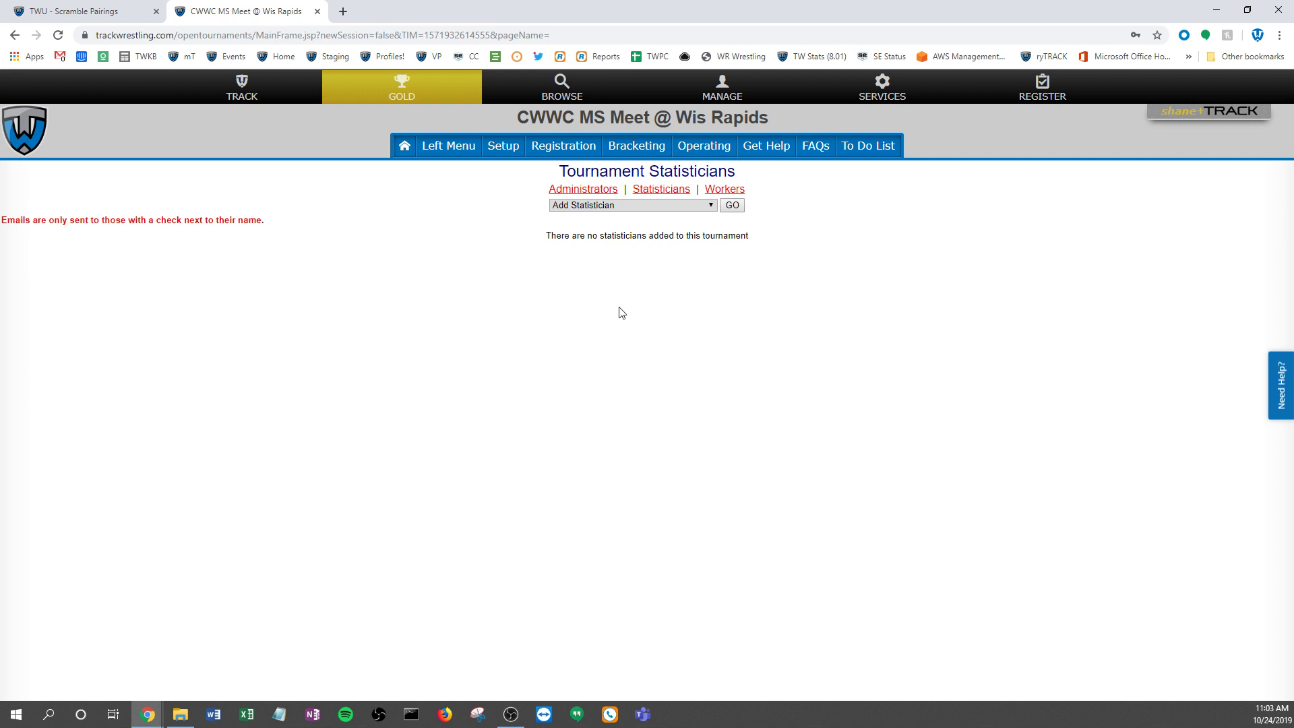
Run Add Team Statisticians and confirm, adding coaches and directors from all seven teams
left_click(607, 209)
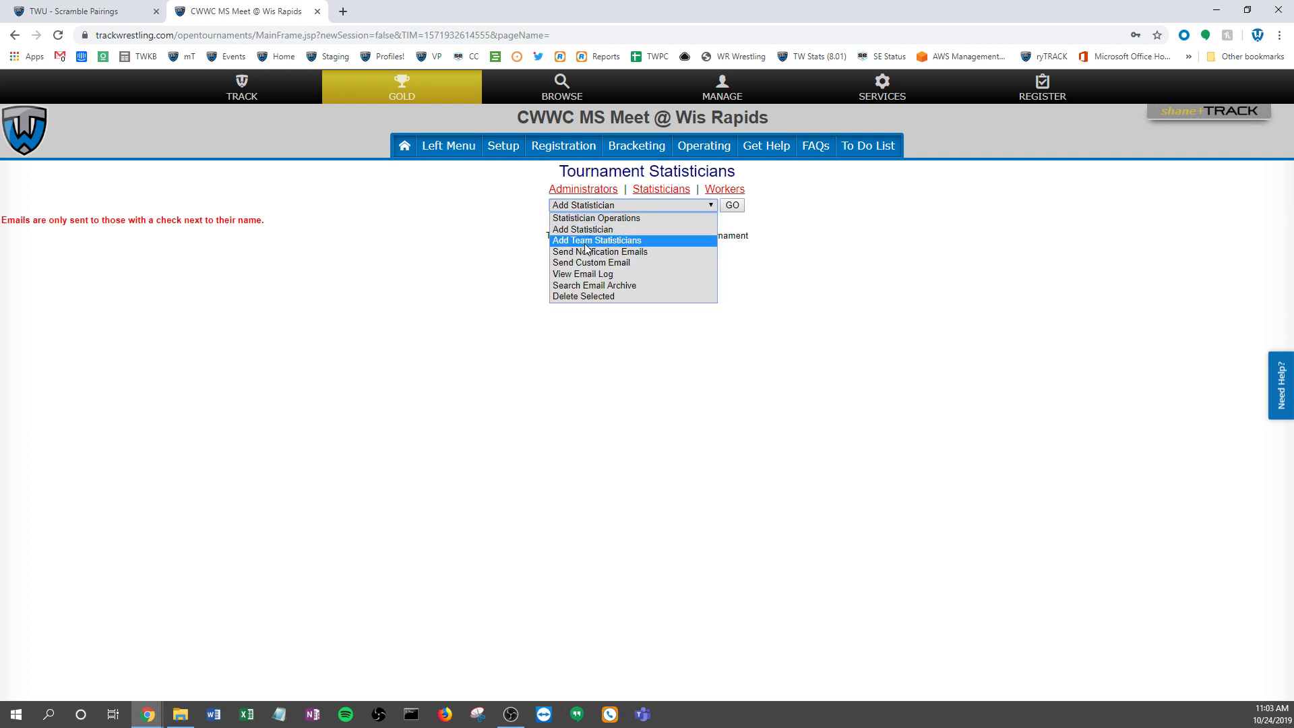
left_click(601, 242)
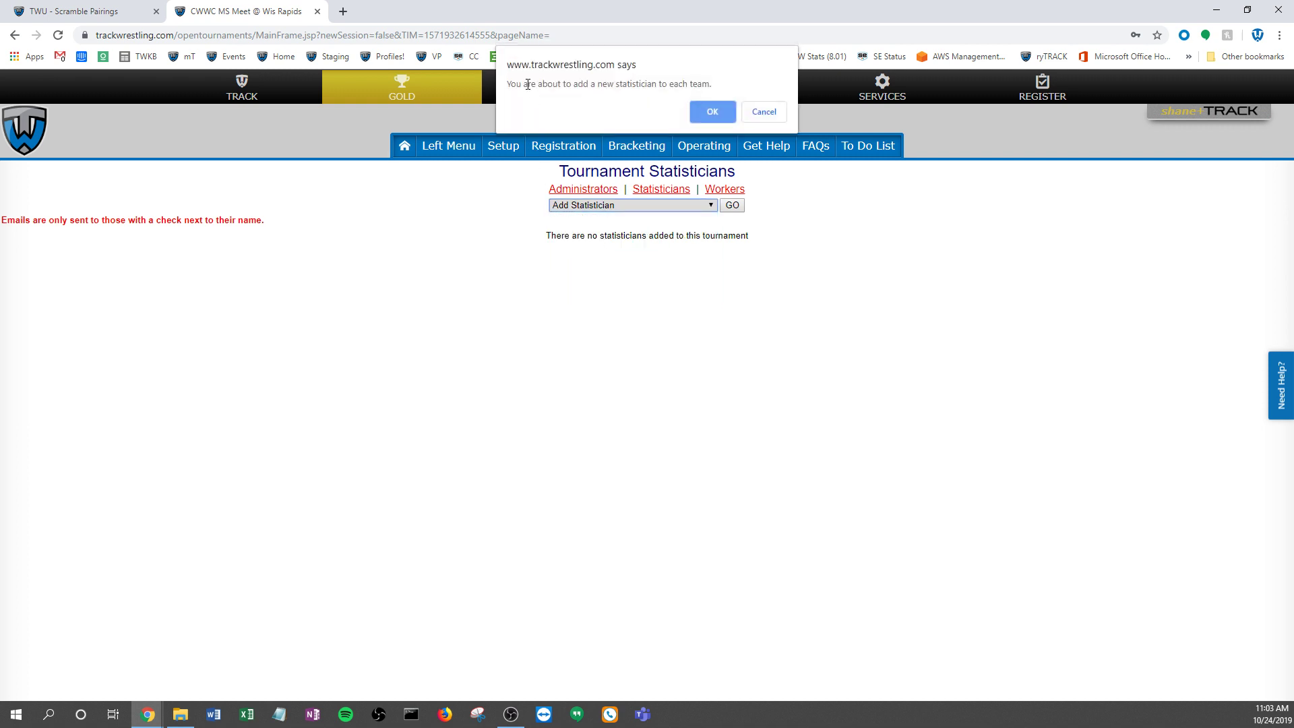
left_click(711, 112)
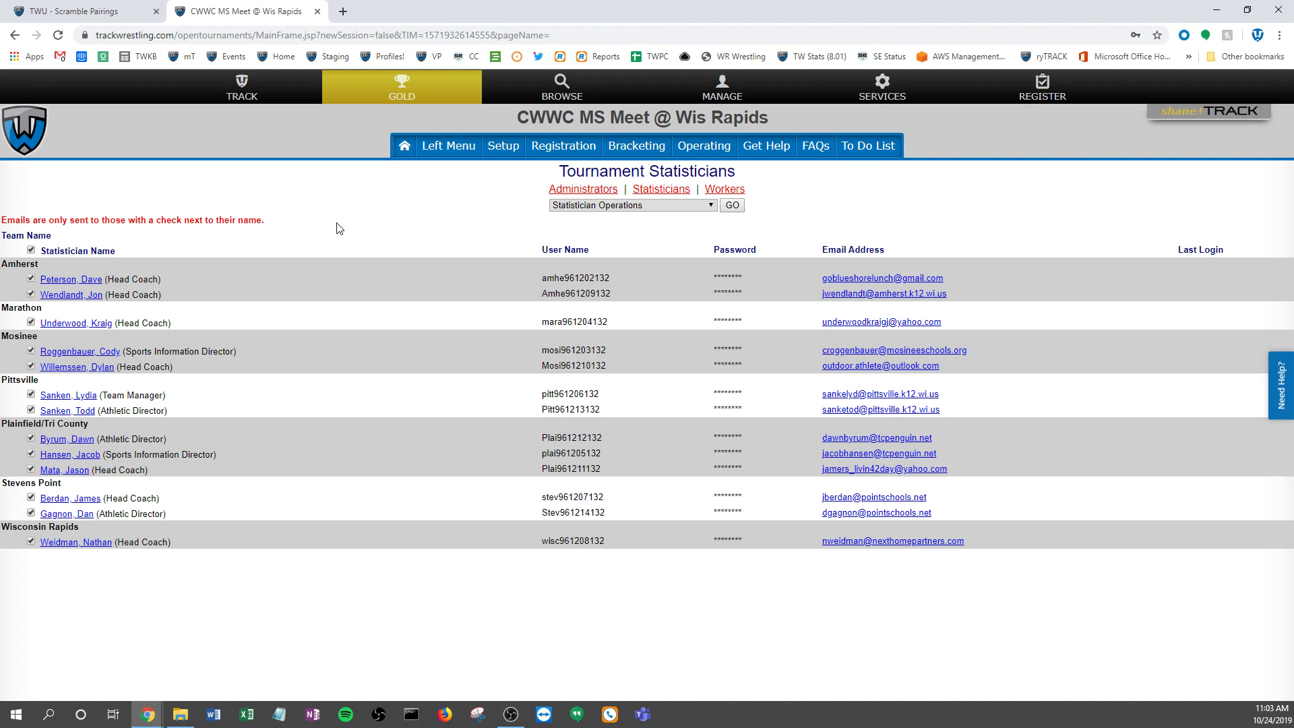
left_click(574, 206)
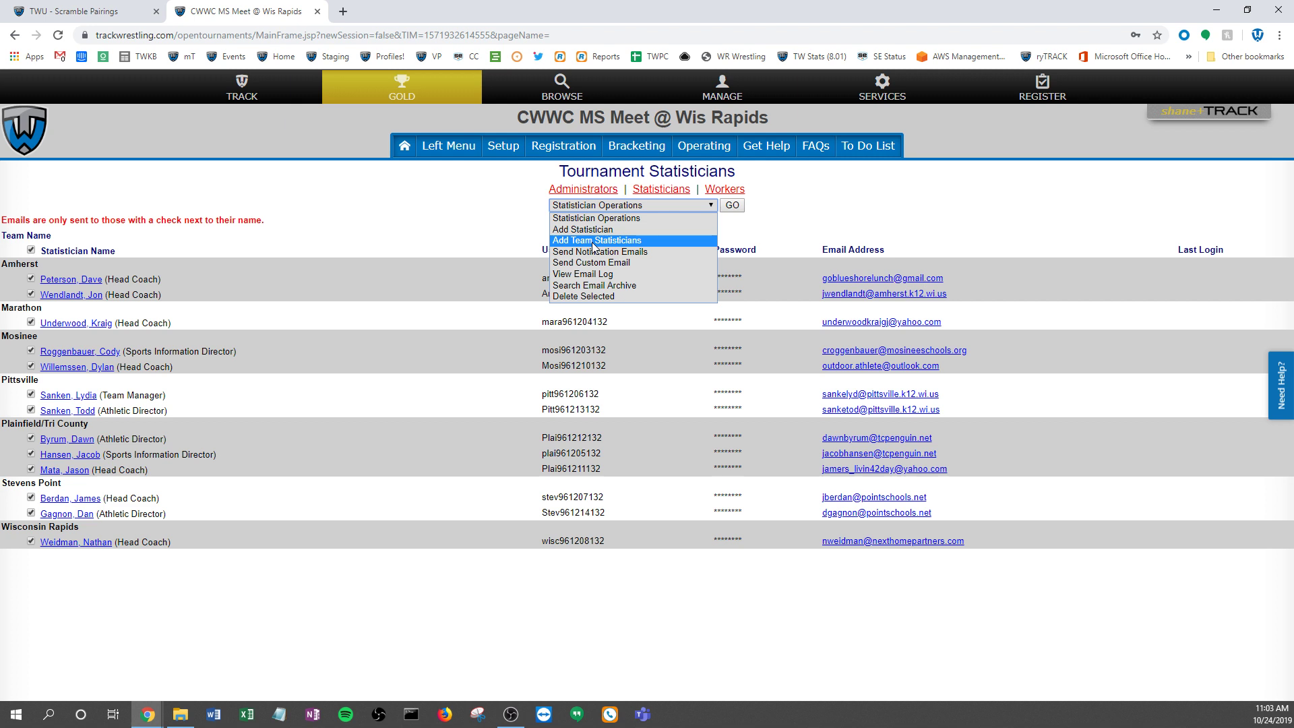
Open the Edit Statistician form for Amherst's first head coach and review the User Name field
left_click(418, 203)
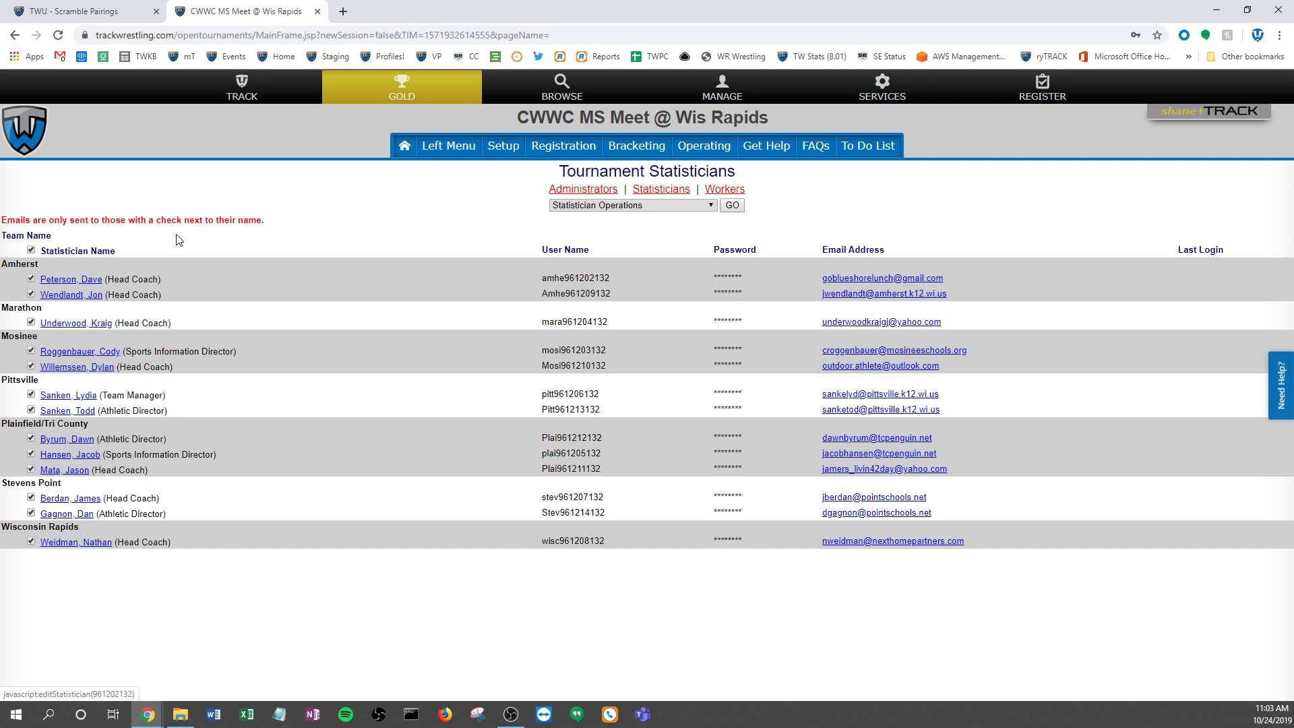
left_click(74, 279)
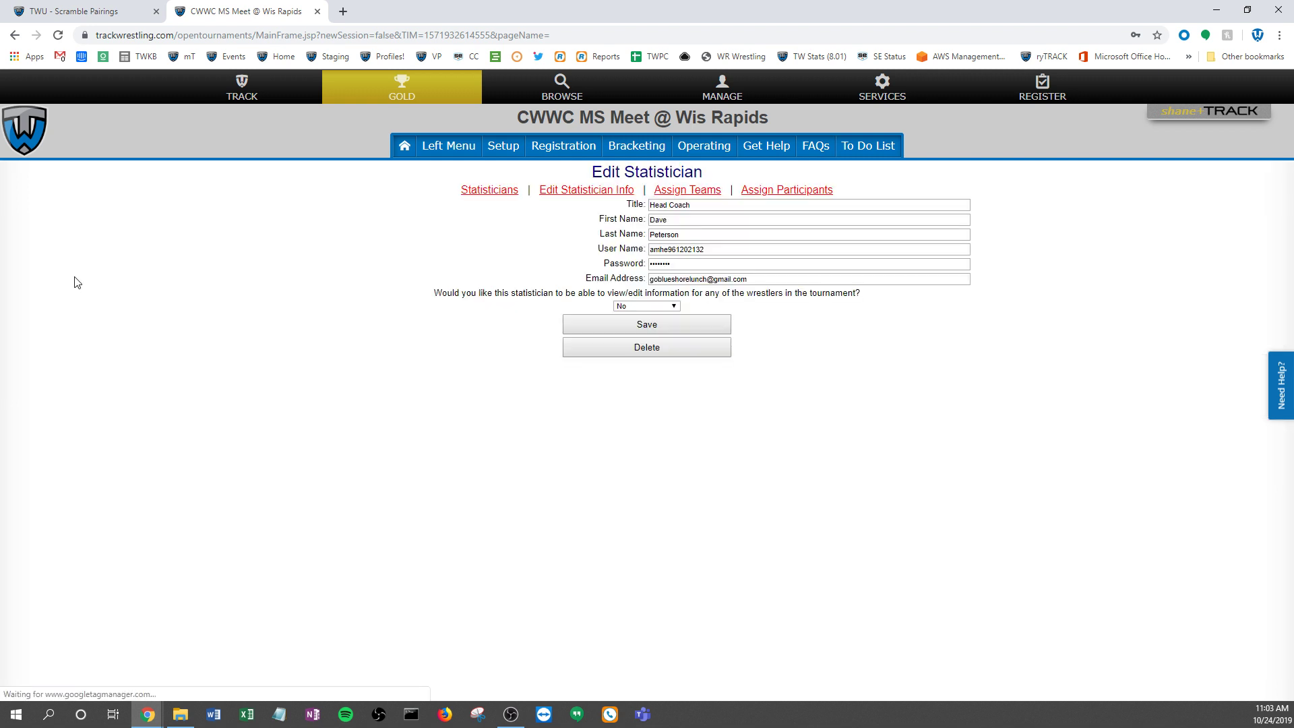
left_click_drag(706, 249, 687, 242)
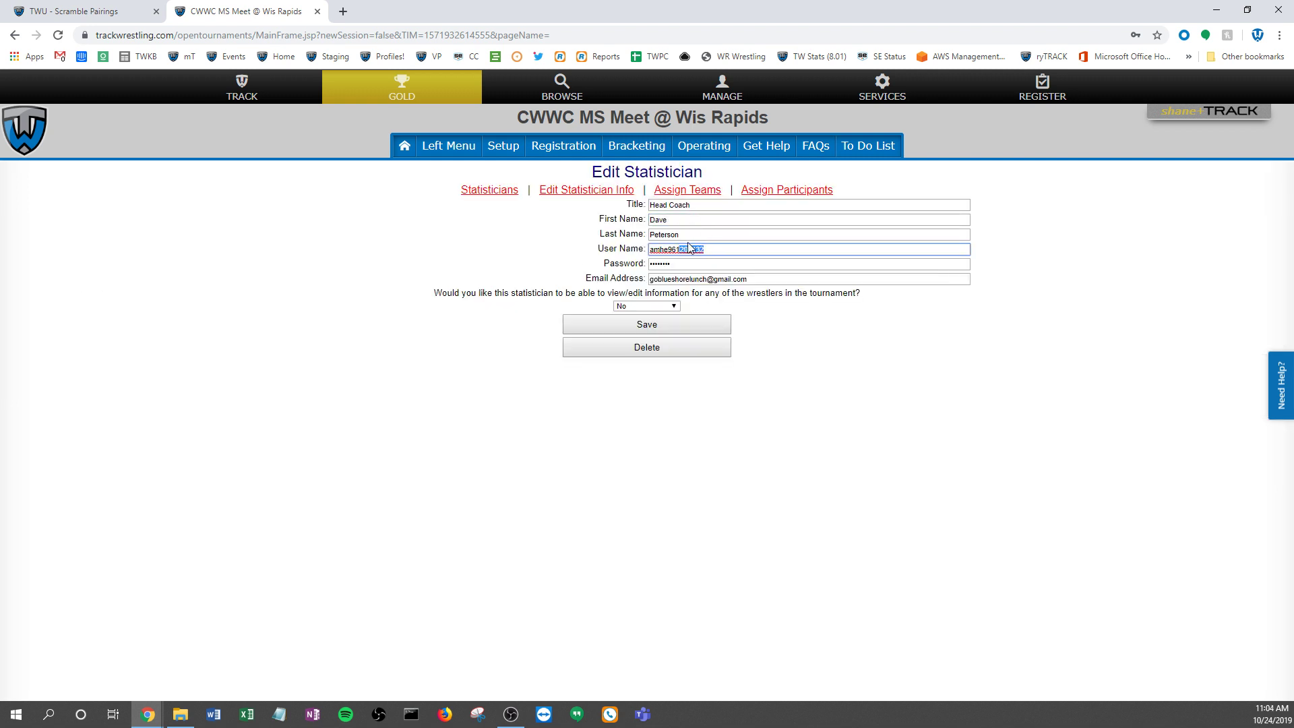
left_click(1115, 229)
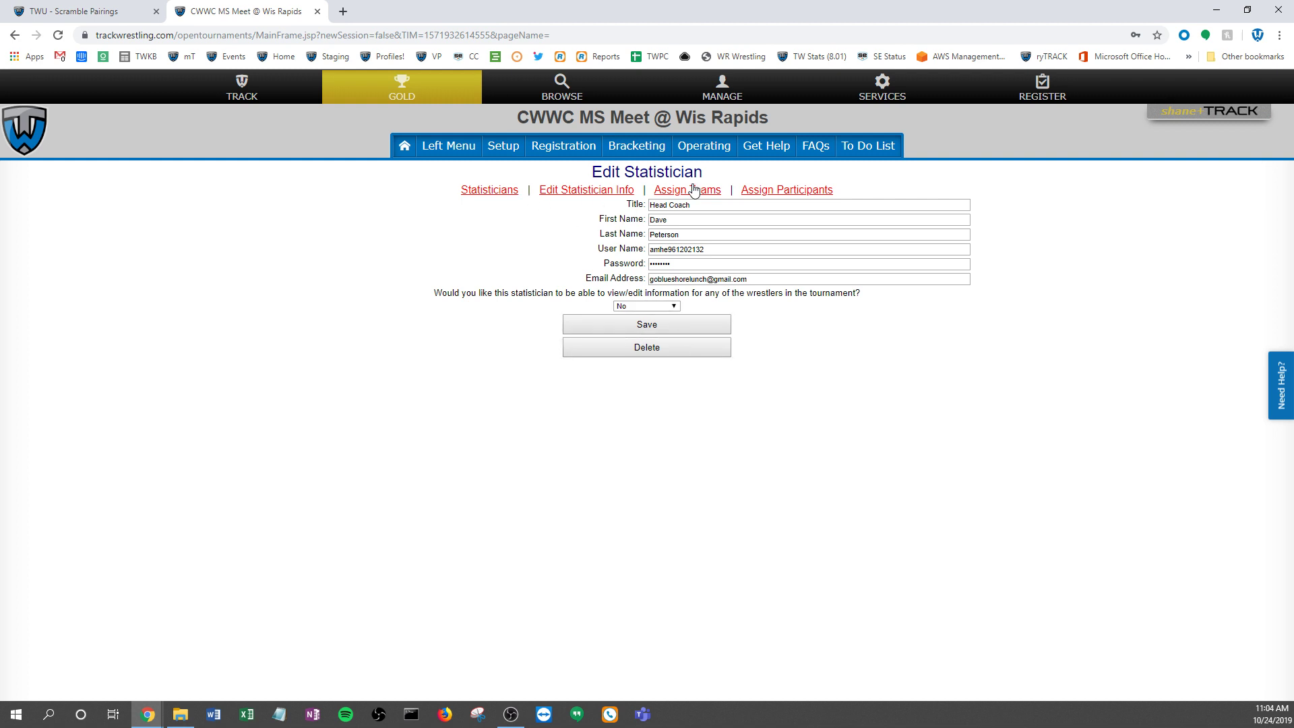
Go back through Setup > Users > Statisticians to the list of team statisticians with user names and e-mails
left_click(501, 149)
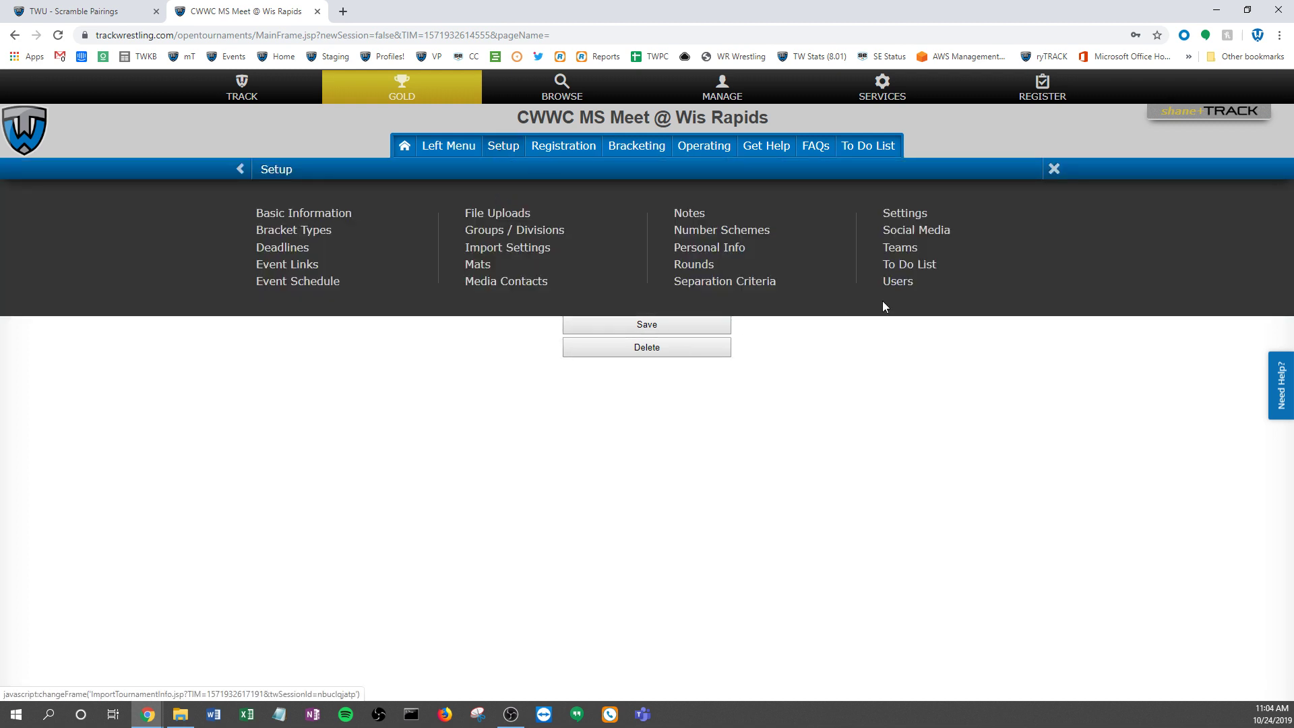
left_click(897, 283)
left_click(290, 231)
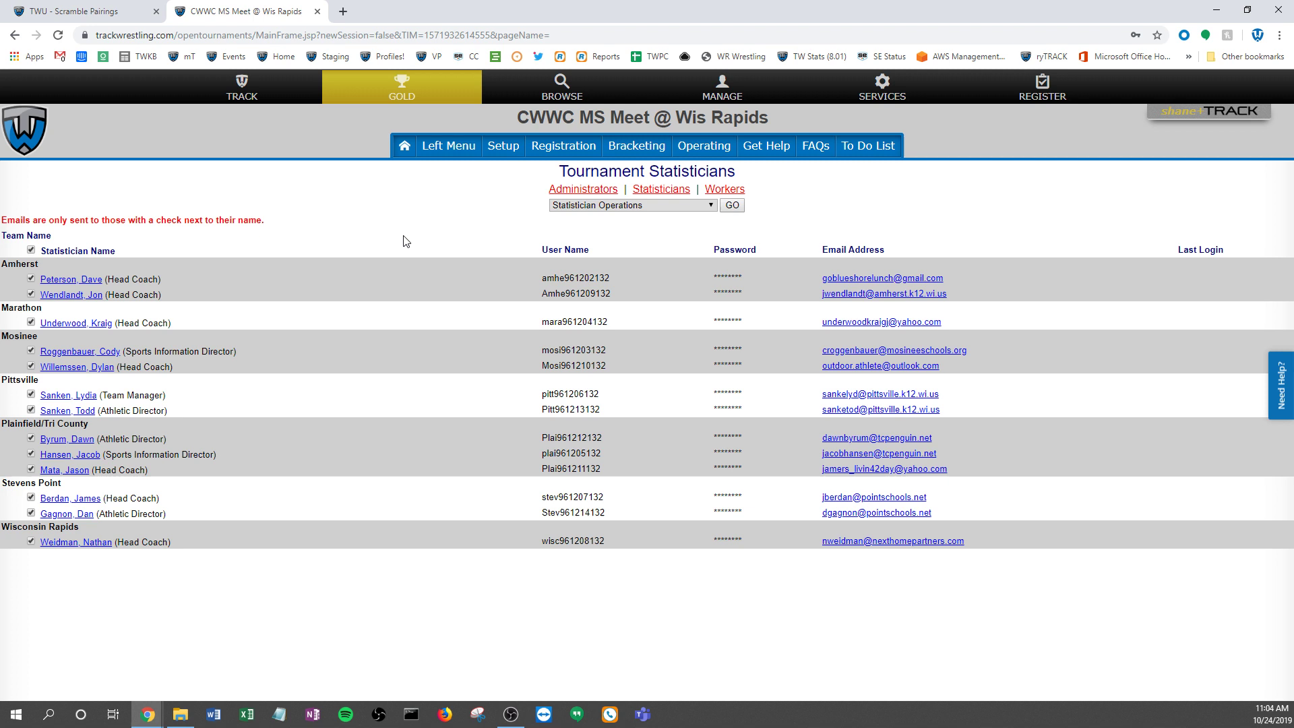
left_click(710, 206)
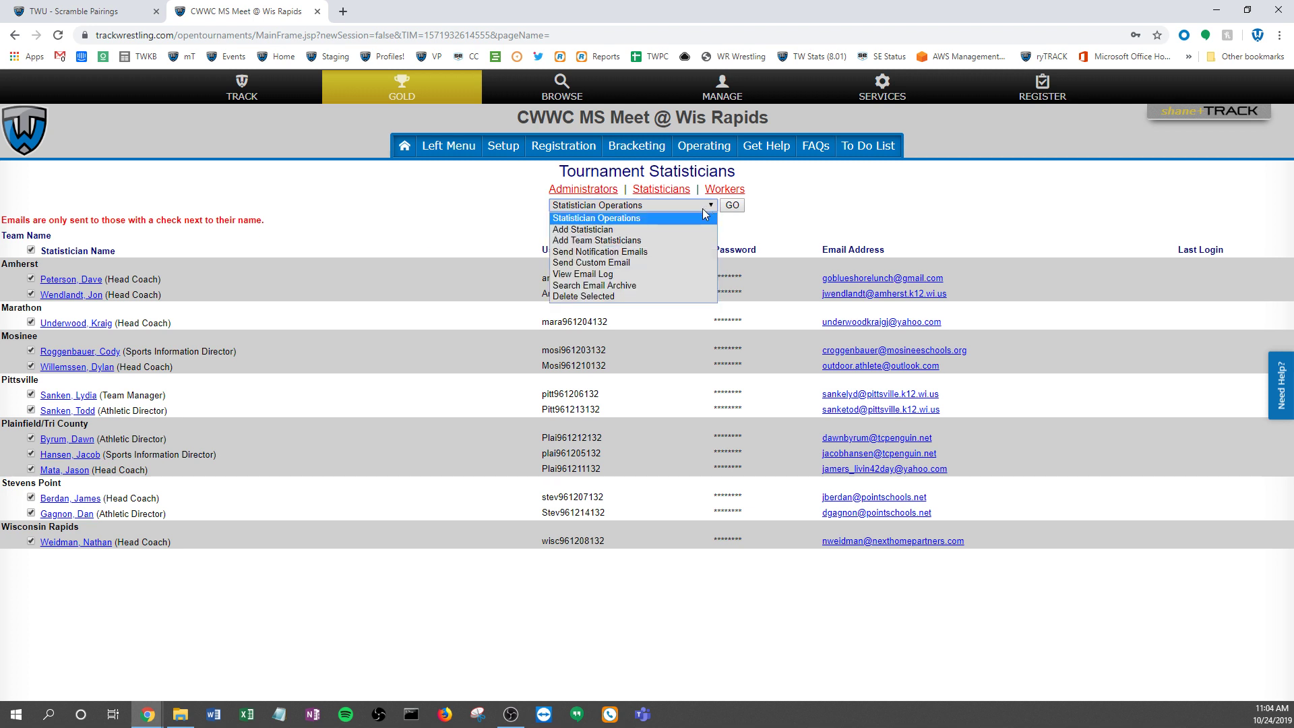
left_click(595, 262)
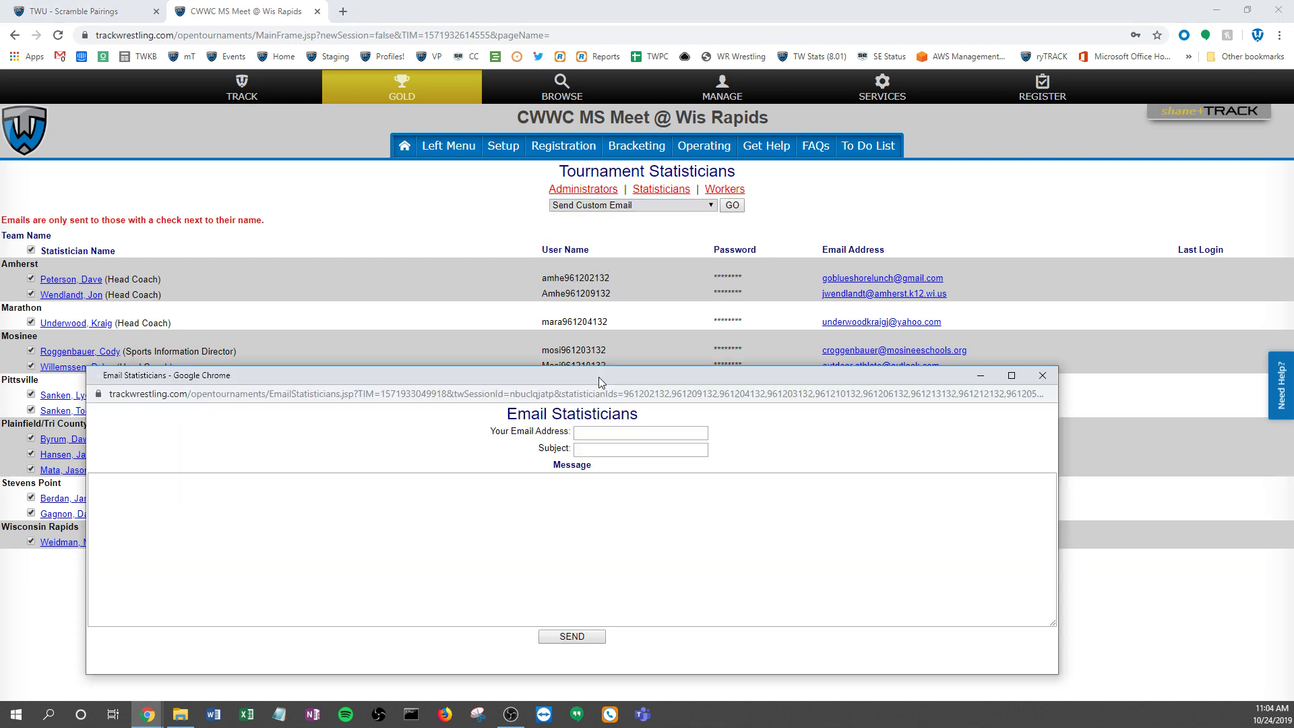
left_click_drag(601, 375, 619, 157)
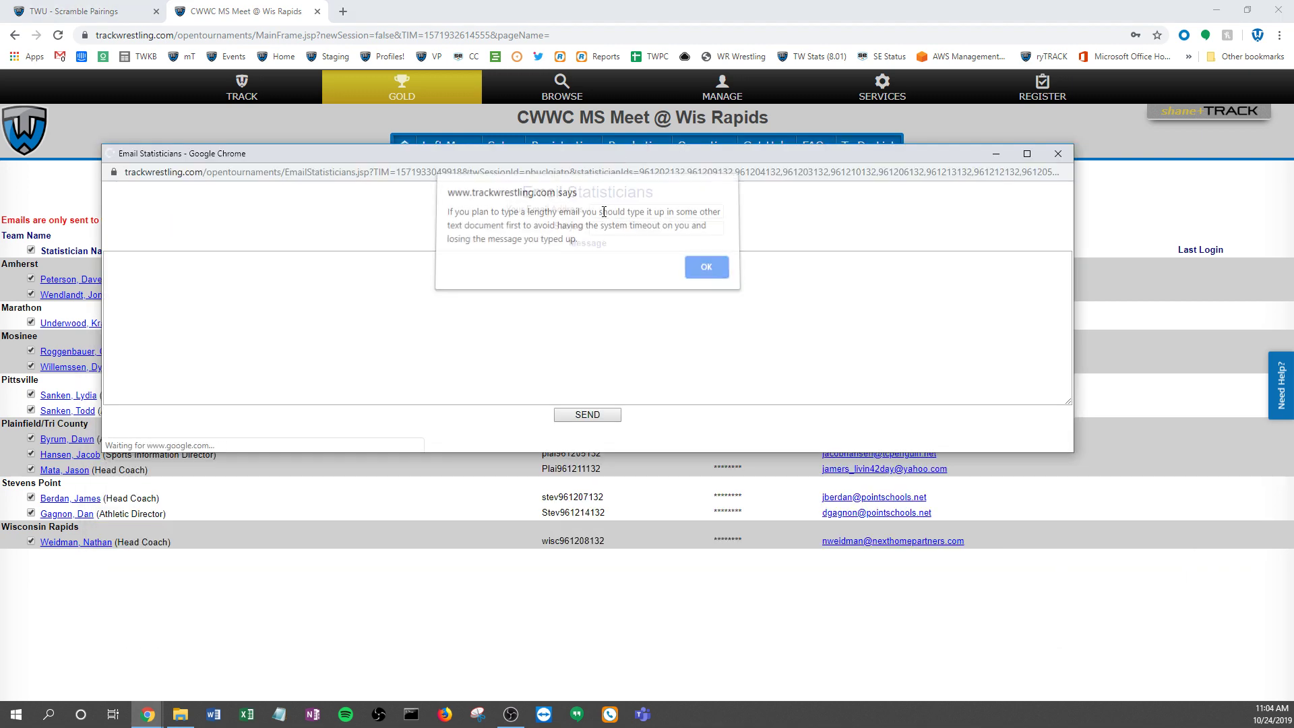
left_click(702, 272)
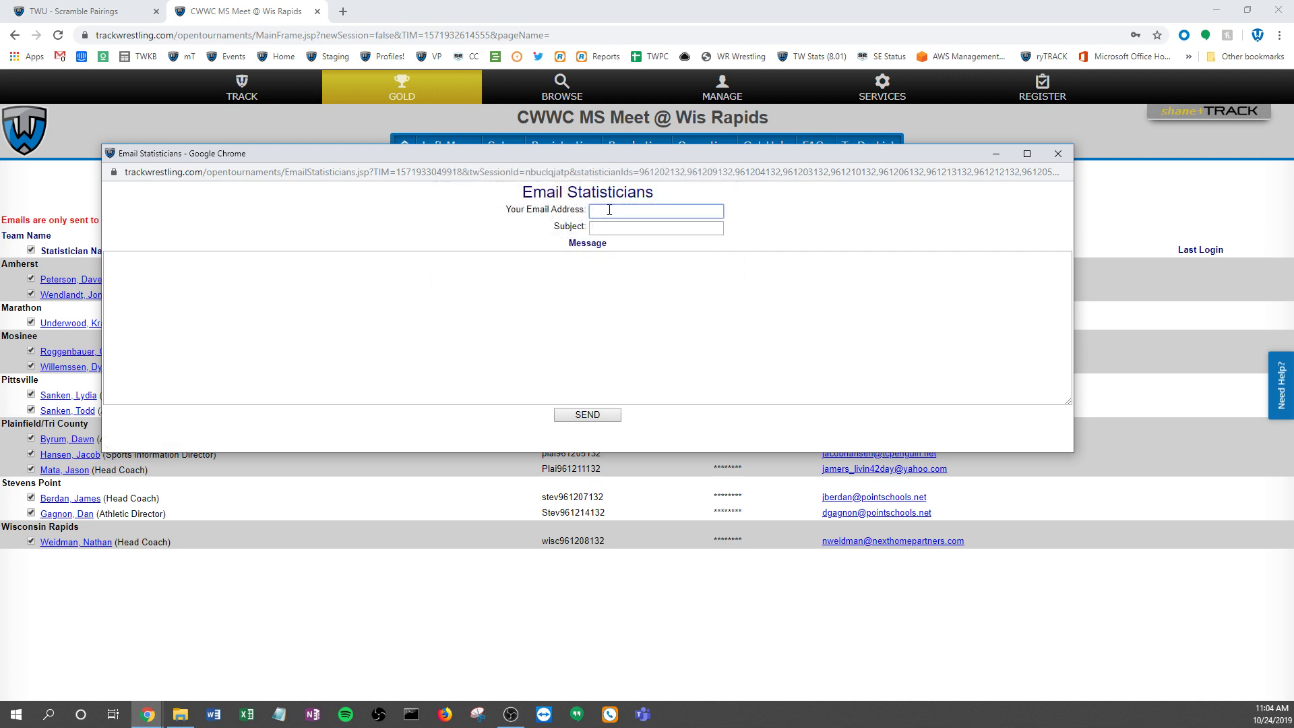
left_click(598, 229)
left_click(304, 301)
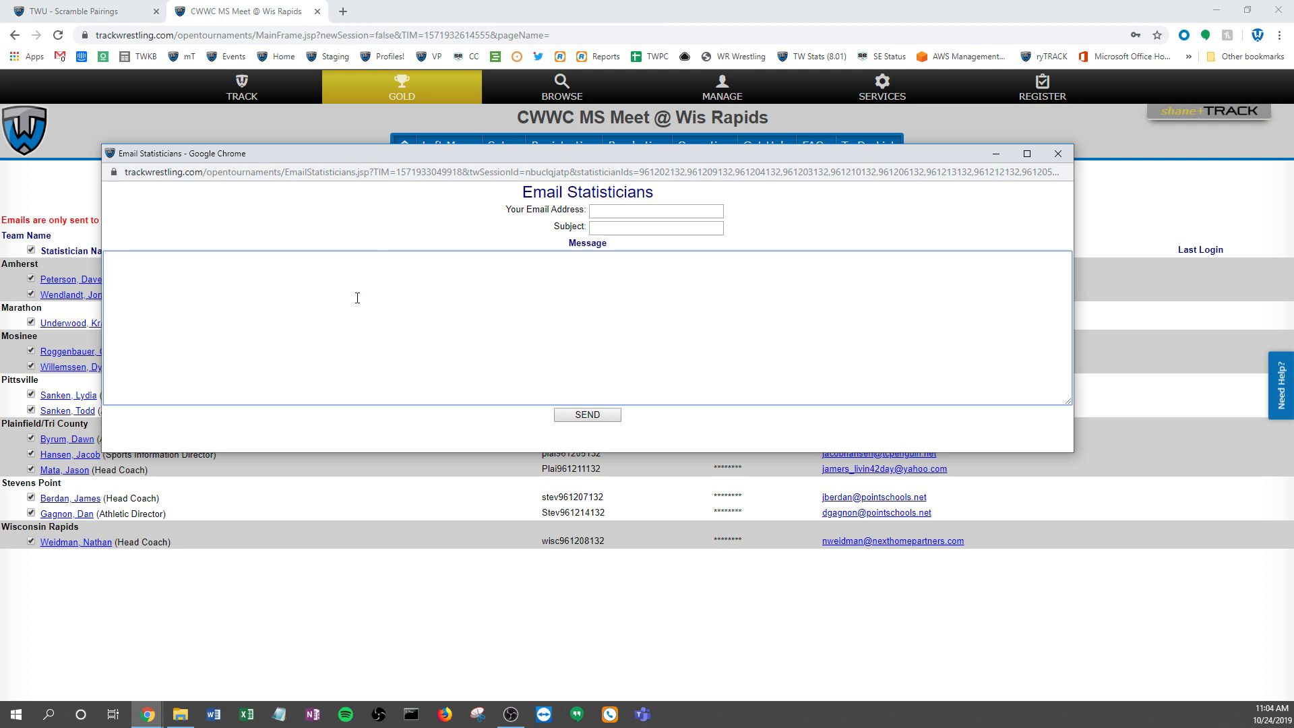
left_click(609, 210)
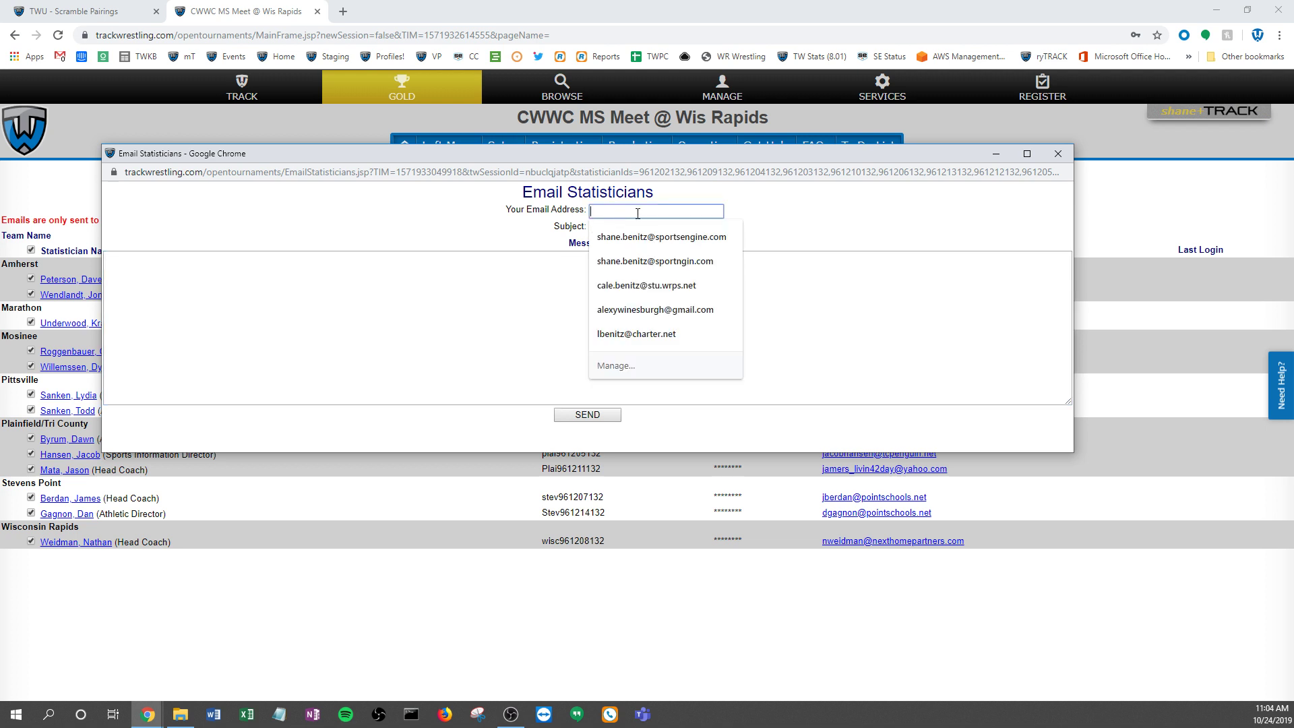
left_click(774, 402)
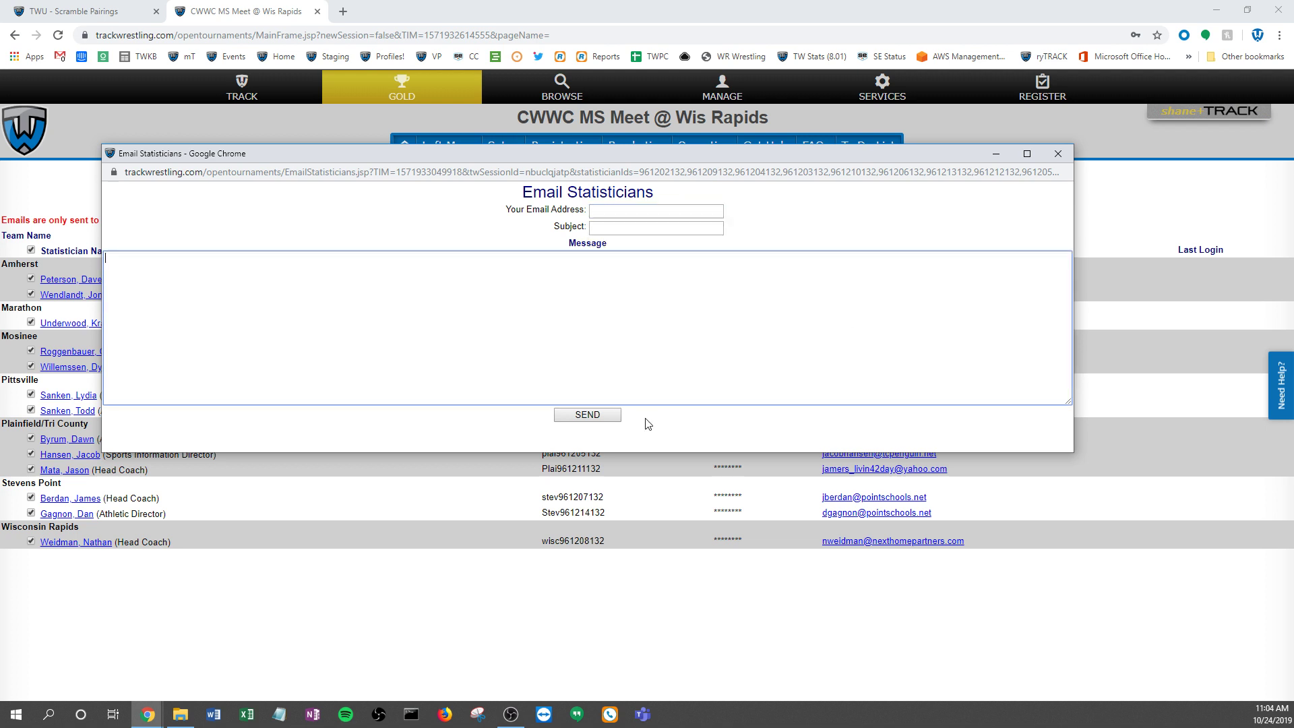
left_click(1057, 154)
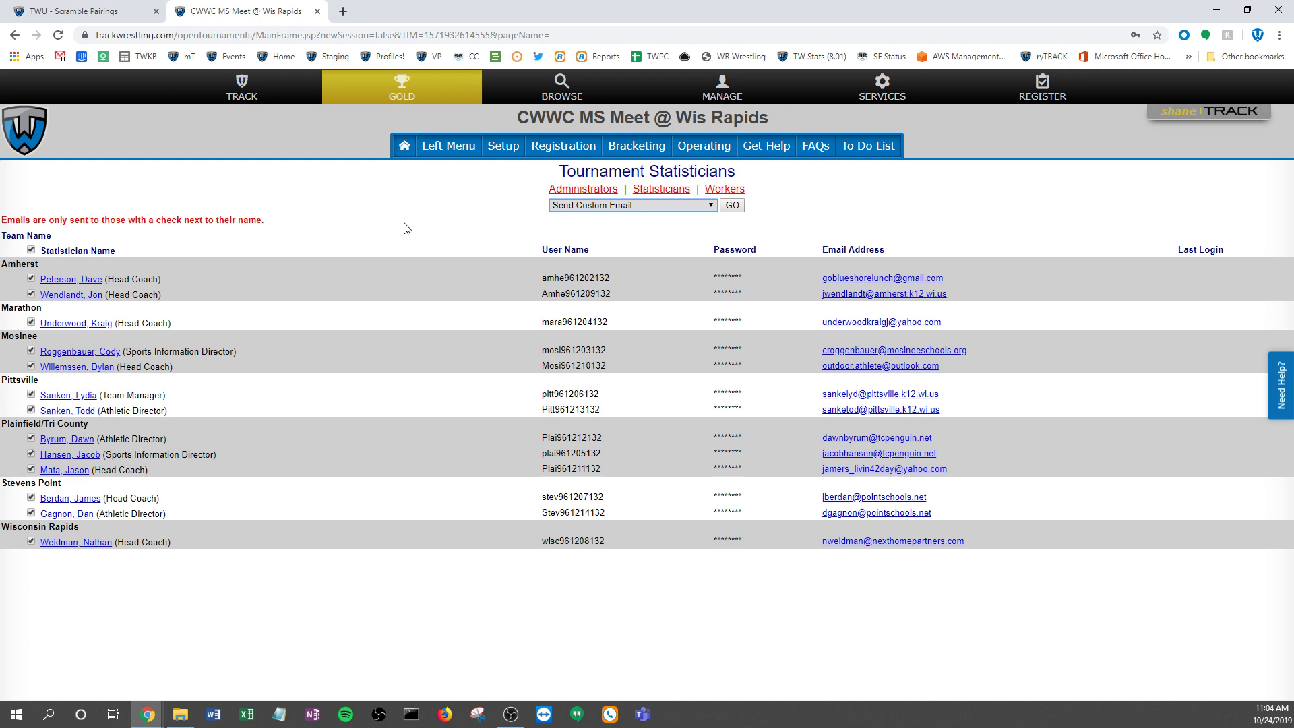
left_click(589, 206)
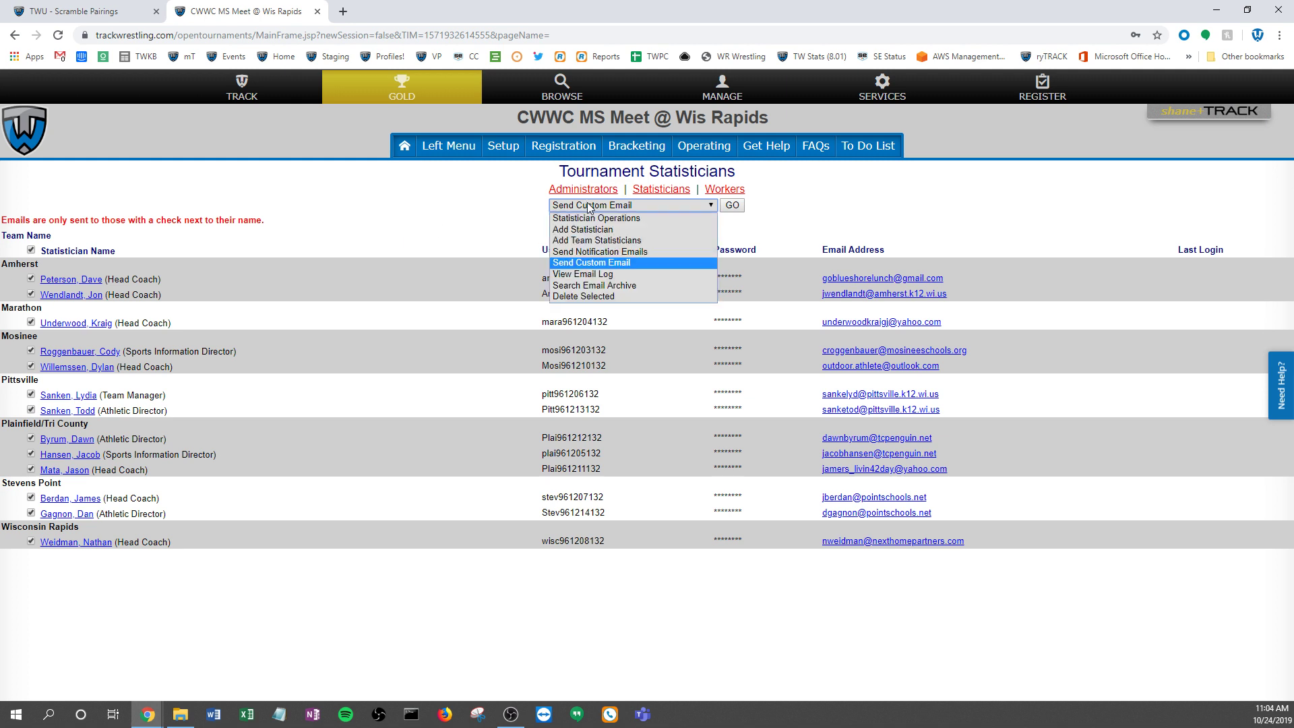
left_click(597, 252)
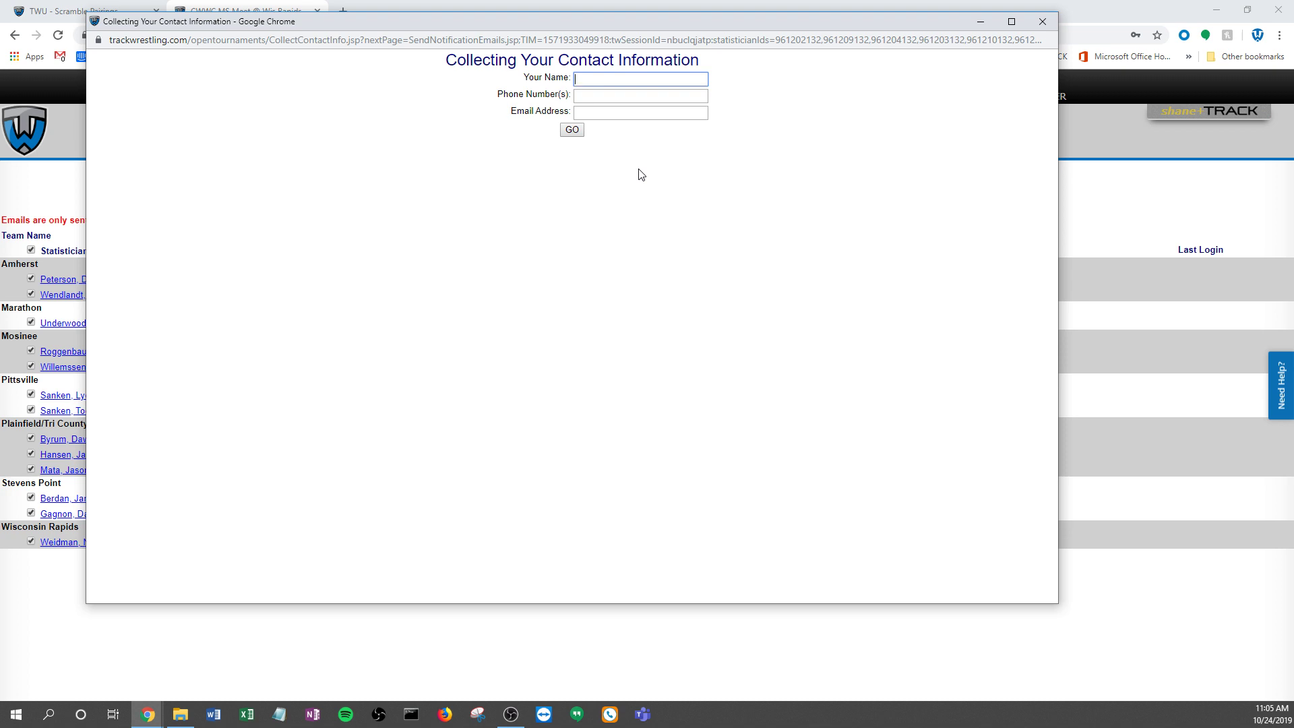
left_click(1043, 23)
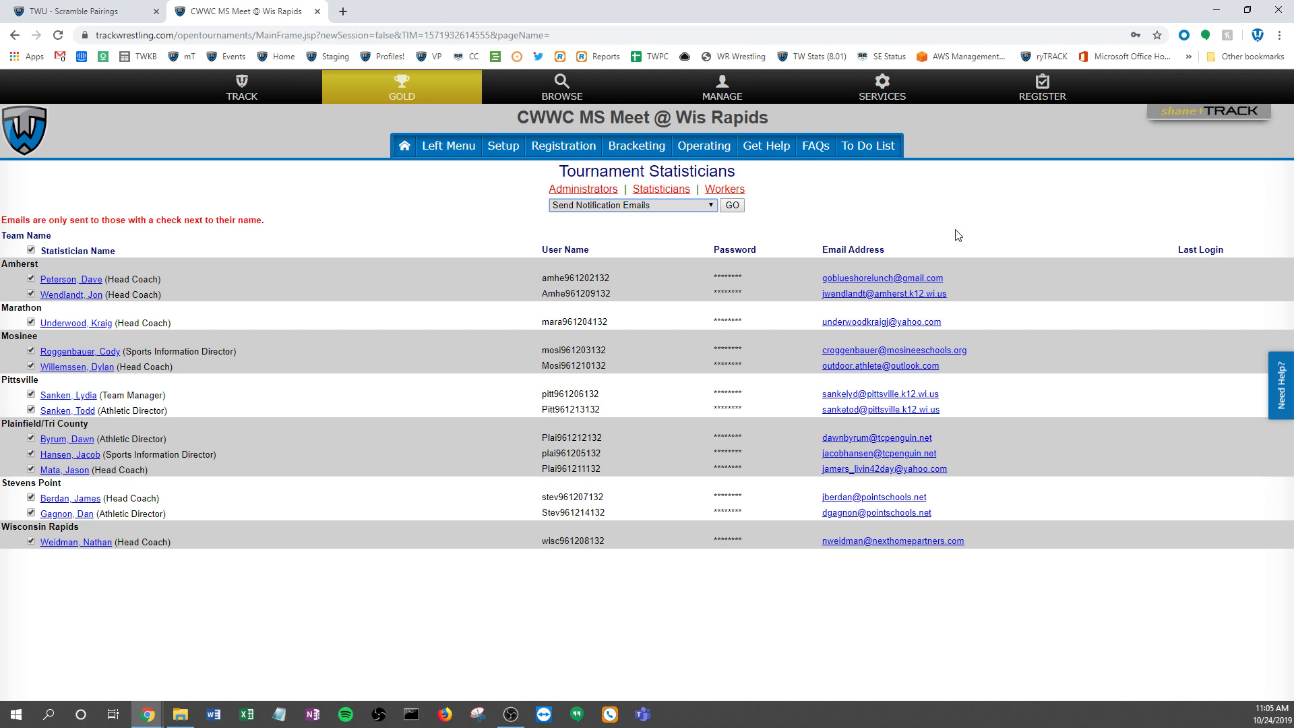